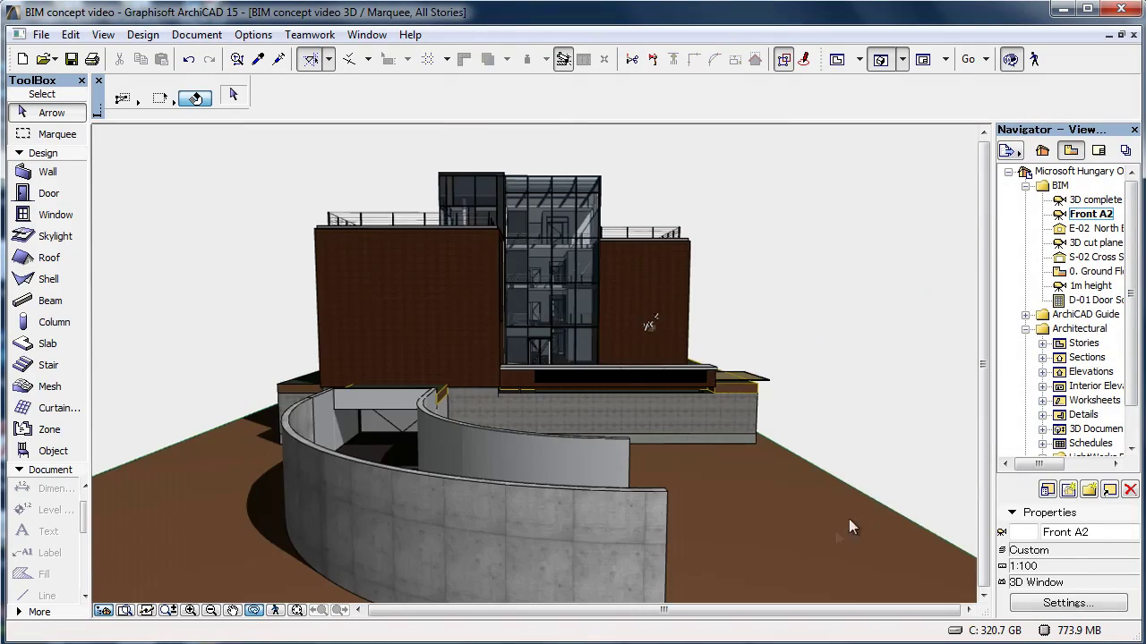
Open the E-02 North Elevation and S-02 cutaway views, then tilt the 3D view top-down
double_click(1087, 228)
double_click(1094, 257)
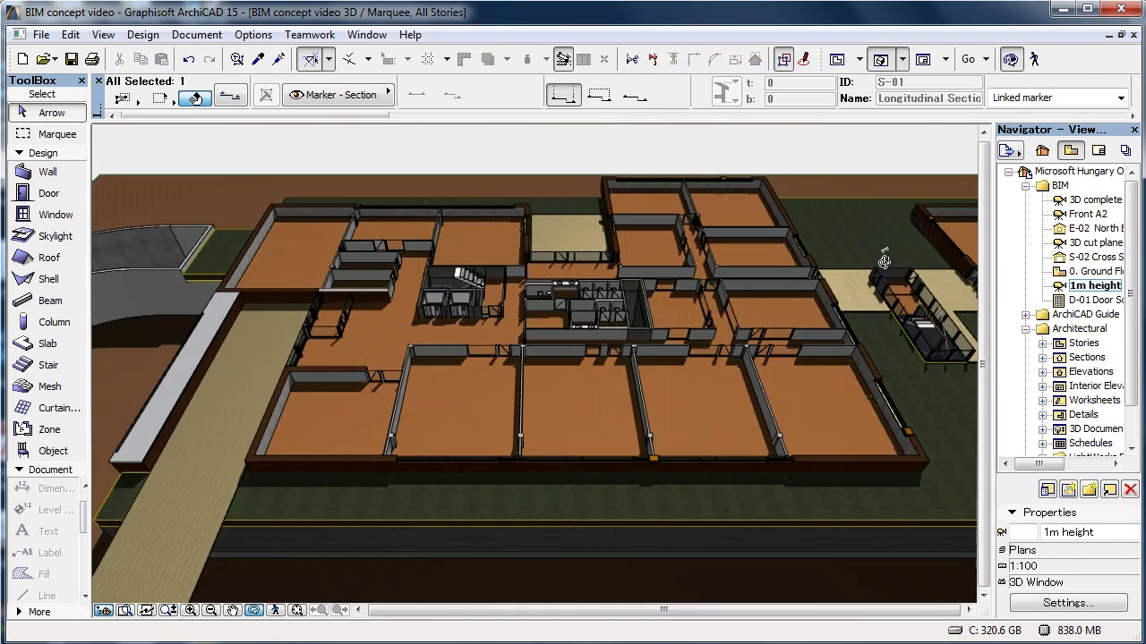
drag(884, 261, 884, 347)
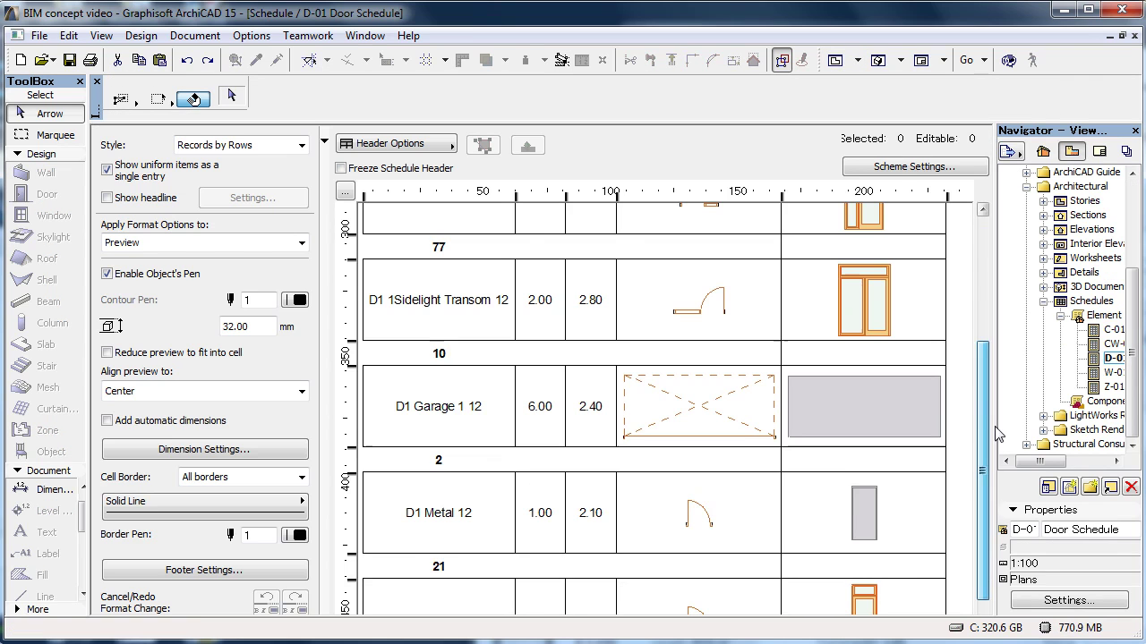
Select the Sidelight Transom row in the Door Schedule
click(875, 308)
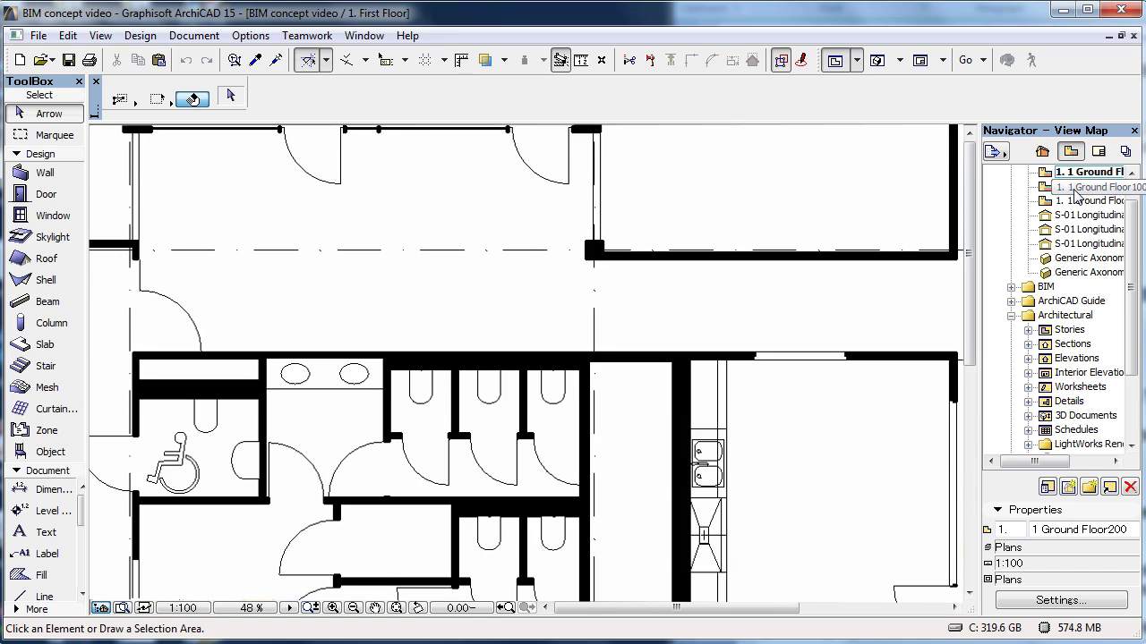
View the Ground Floor plan at 1:100 and 1:50, then start a detail rectangle on S-01
double_click(1075, 190)
double_click(1061, 201)
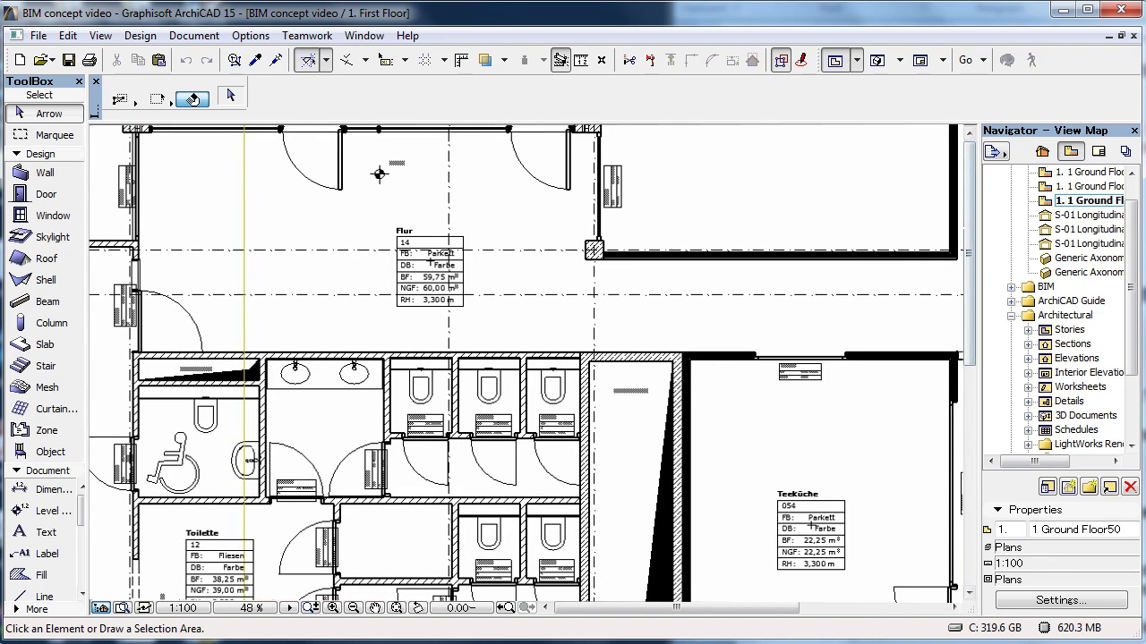
double_click(1071, 216)
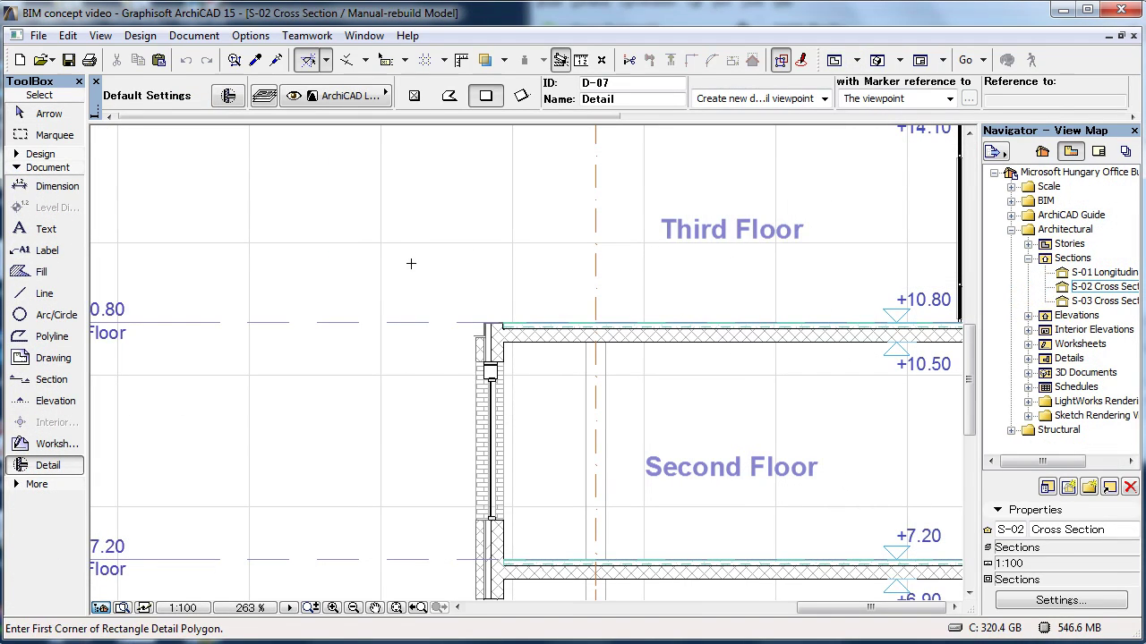
click(411, 263)
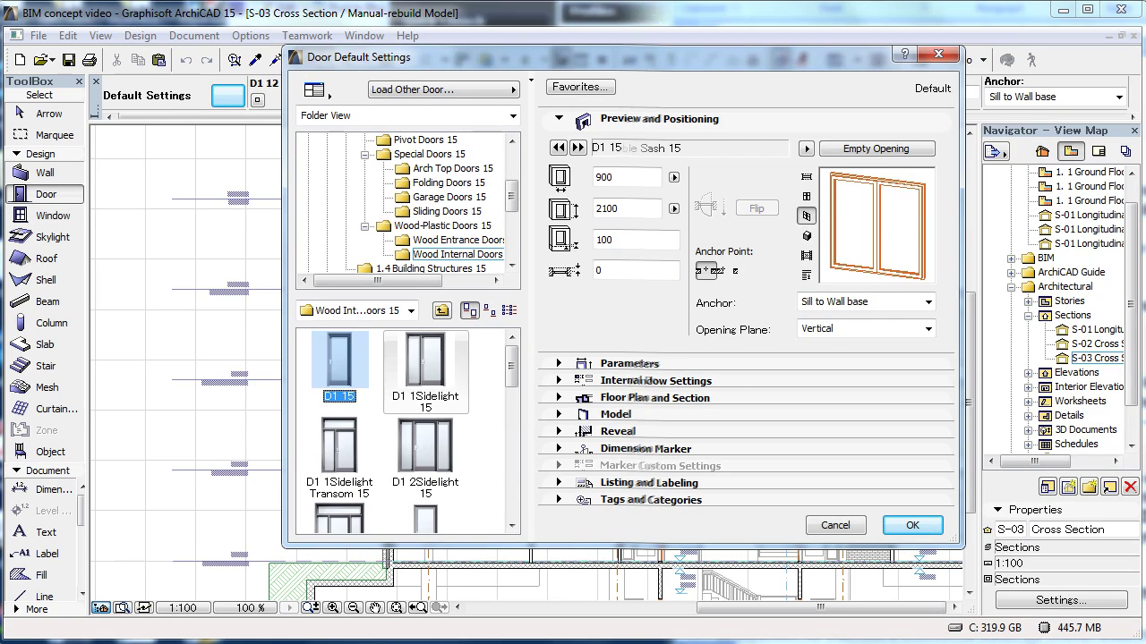
Browse the object library into its Windows folder and orbit the axonometric 3D view
scroll(408, 430, down, 1)
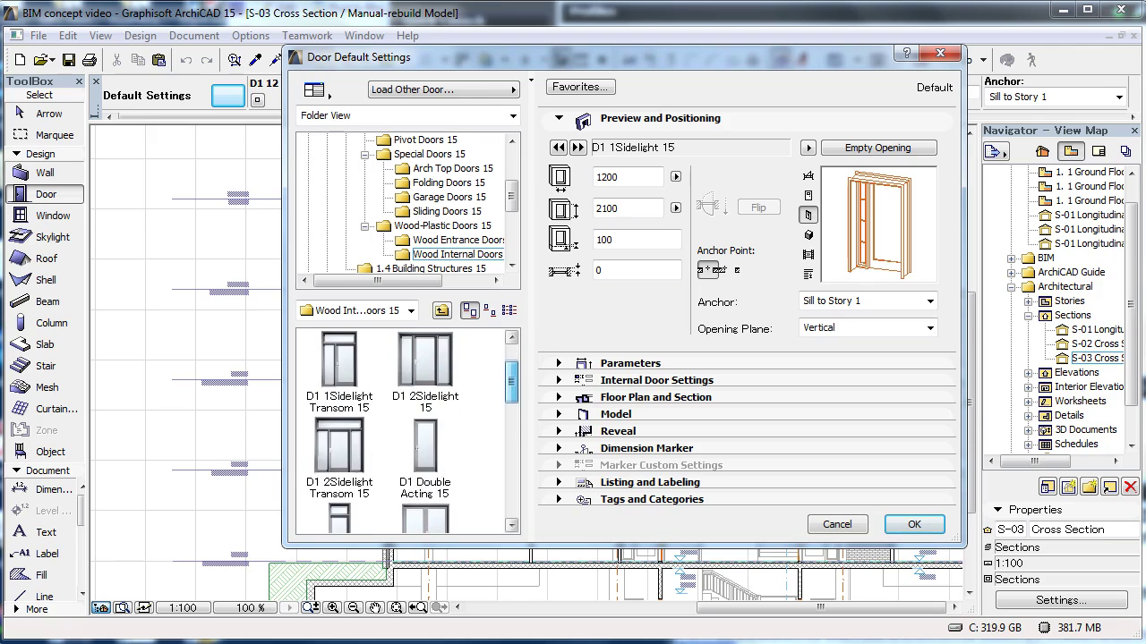
scroll(408, 430, down, 1)
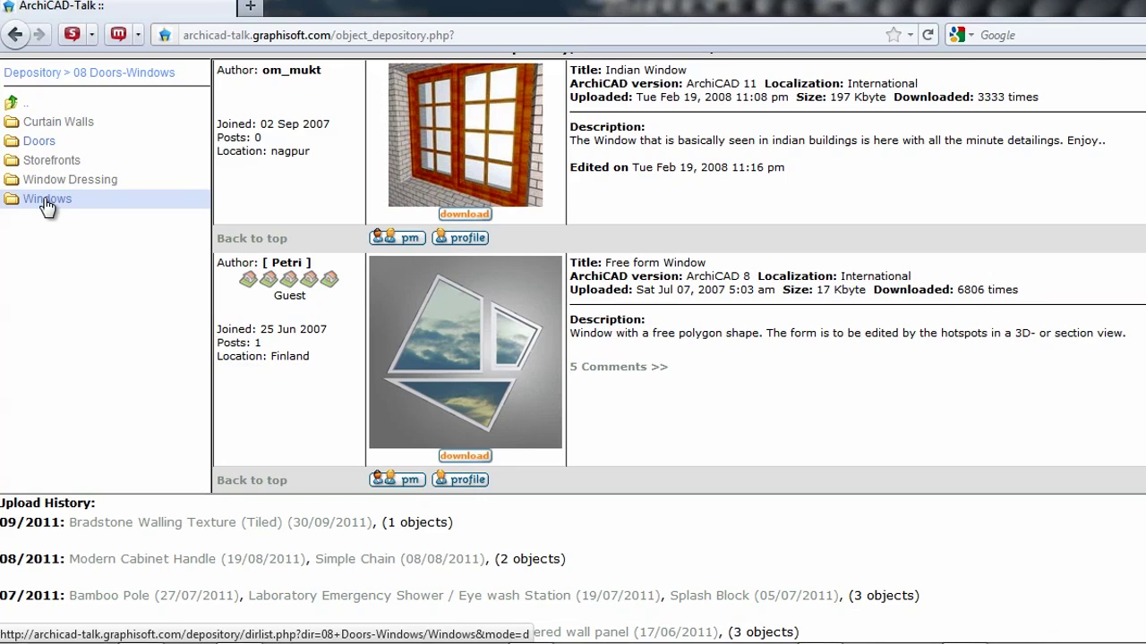
click(46, 201)
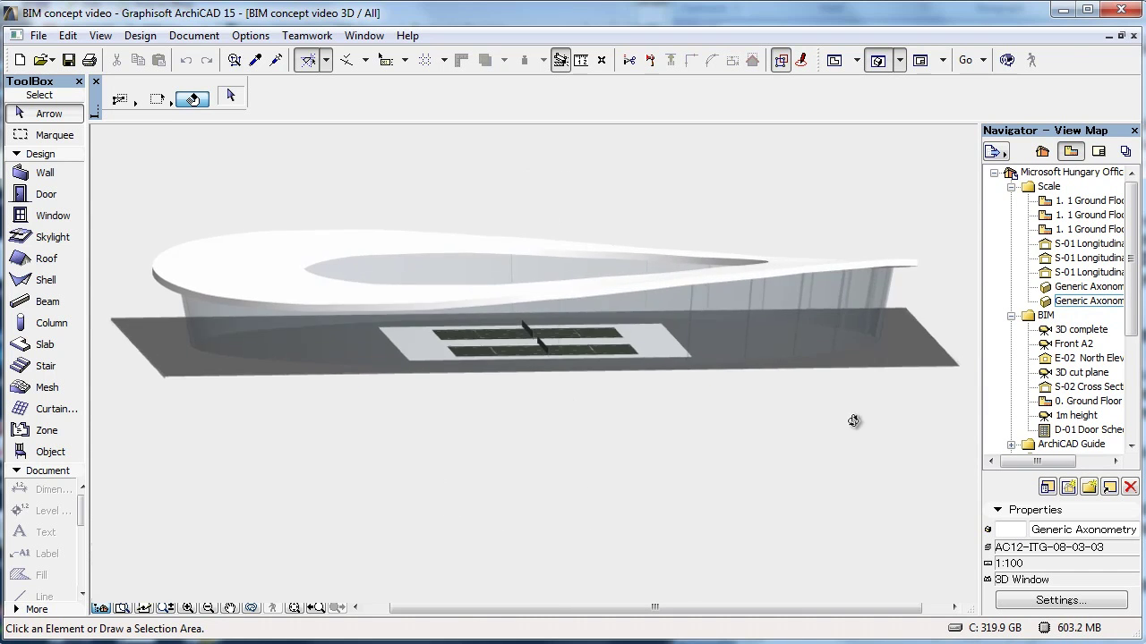
mouse_move(853, 421)
shift+middle_down()
mouse_move(656, 422)
mouse_move(583, 439)
shift+middle_up()
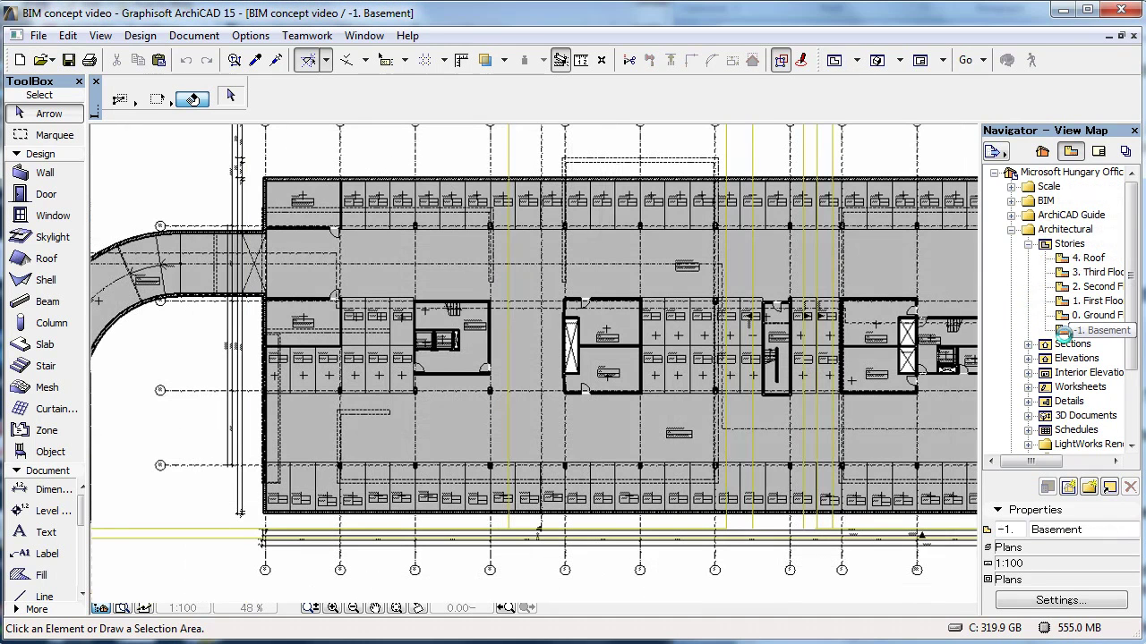
Step through the Ground, First, Second, Third and Roof plans, then compare Second Floor against its trace
double_click(1081, 315)
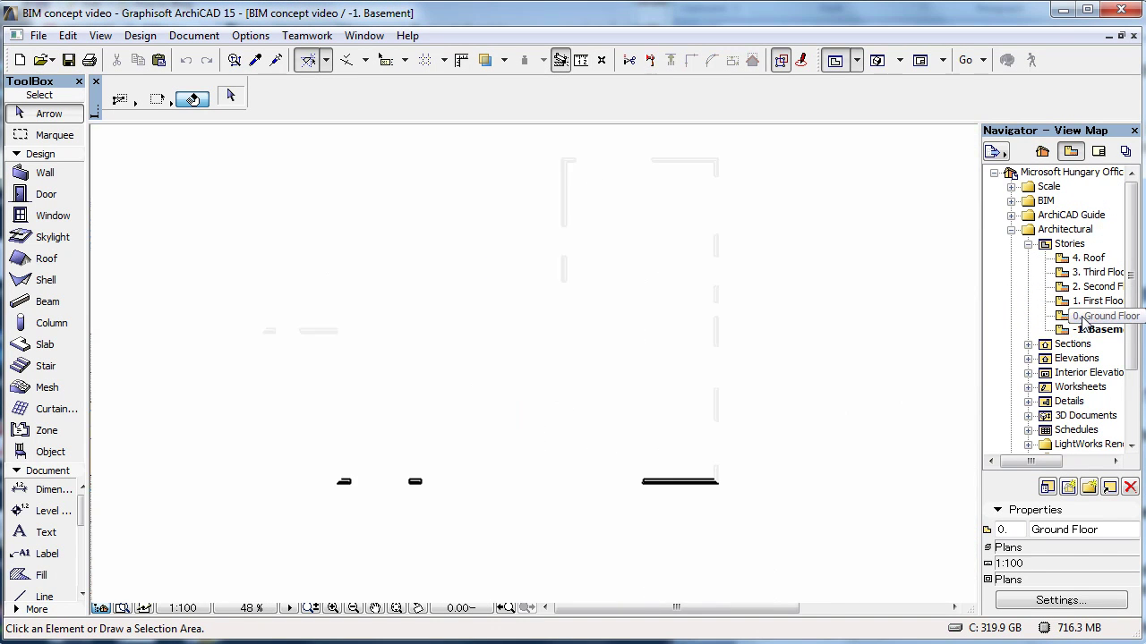
double_click(1088, 300)
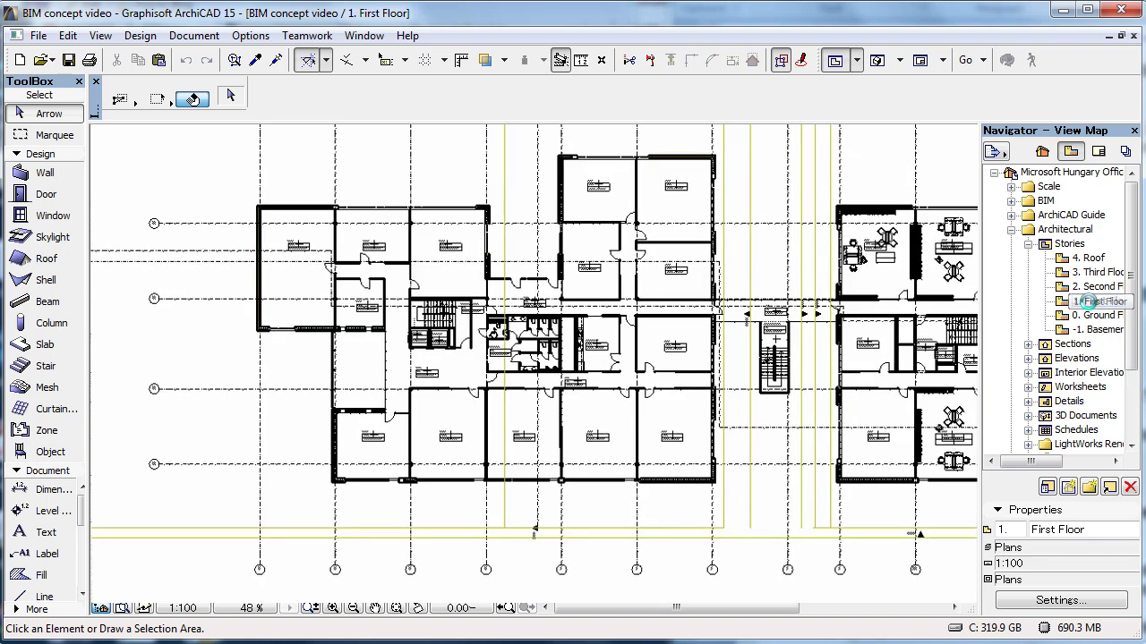
double_click(1089, 286)
double_click(1091, 272)
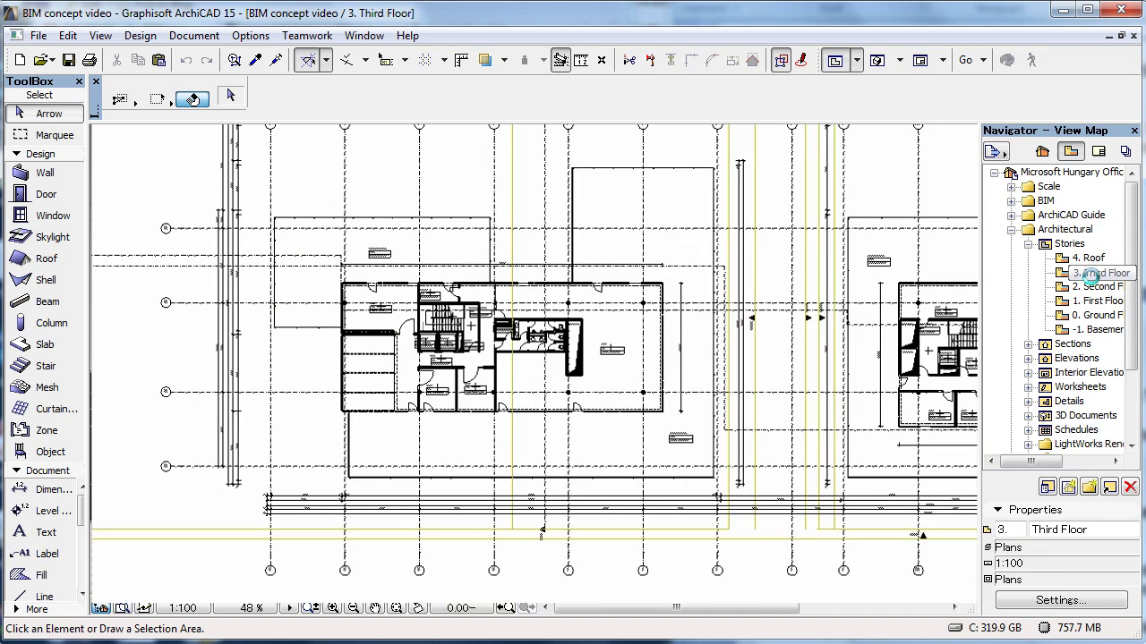
double_click(1088, 258)
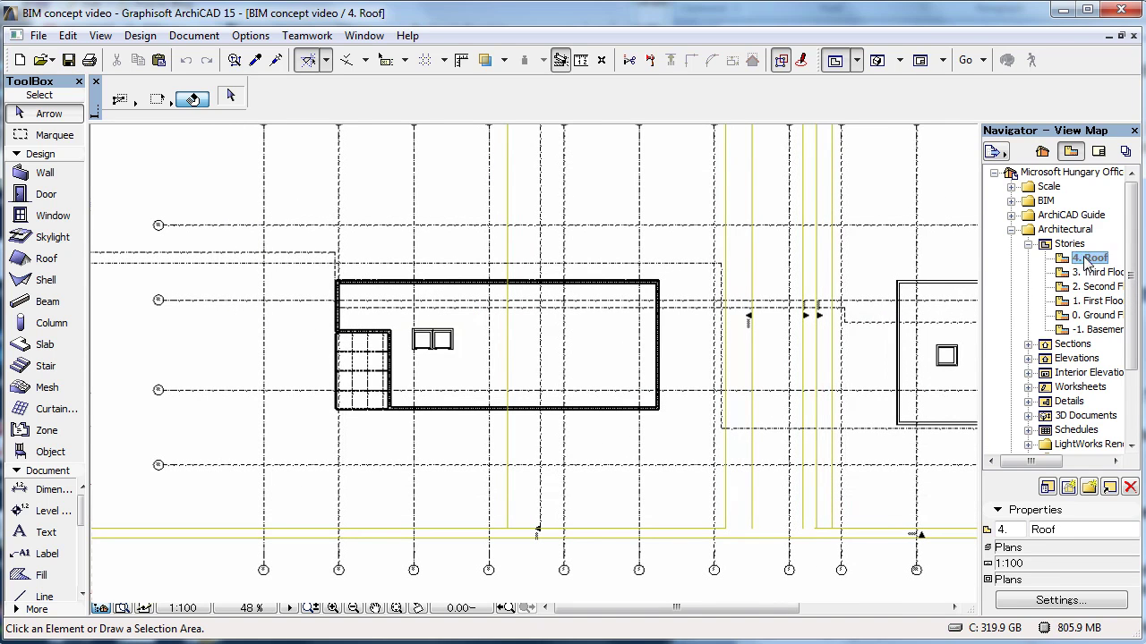
double_click(1090, 286)
mouse_move(932, 361)
mouse_down()
mouse_move(567, 354)
mouse_move(980, 353)
mouse_up()
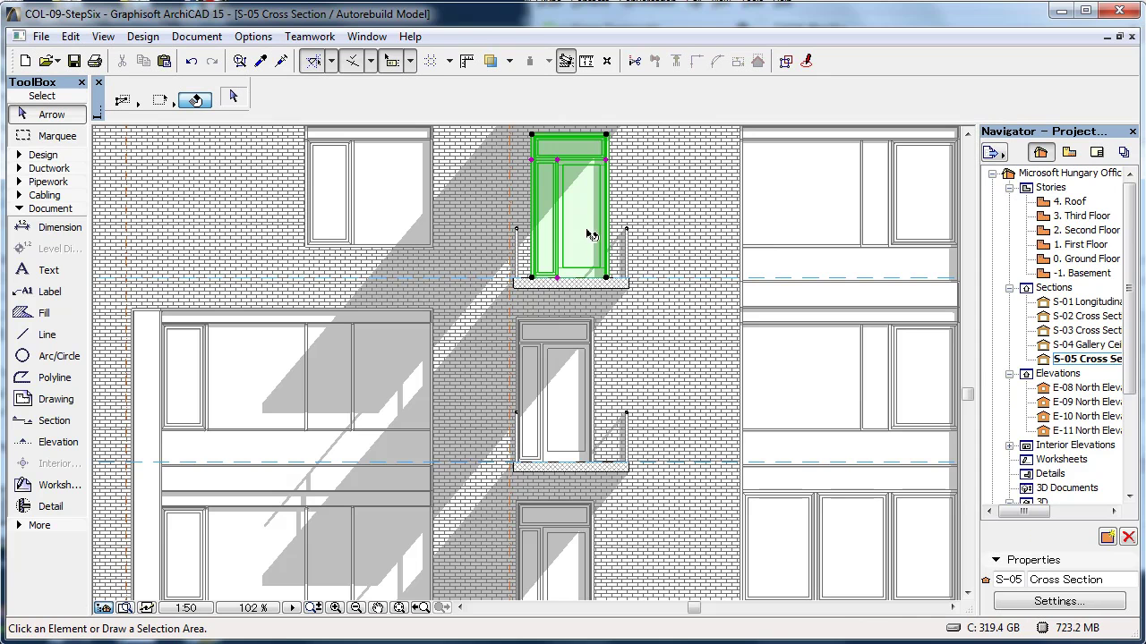
Move the balcony's sidelight transom door 300 at 90° in the section
click(593, 236)
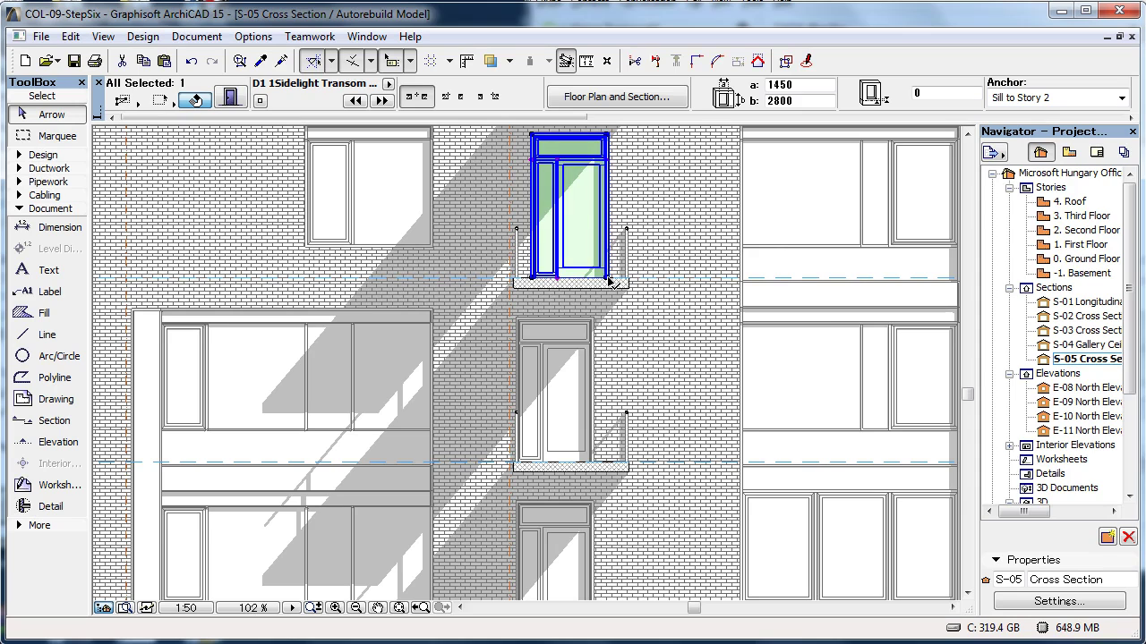
click(609, 282)
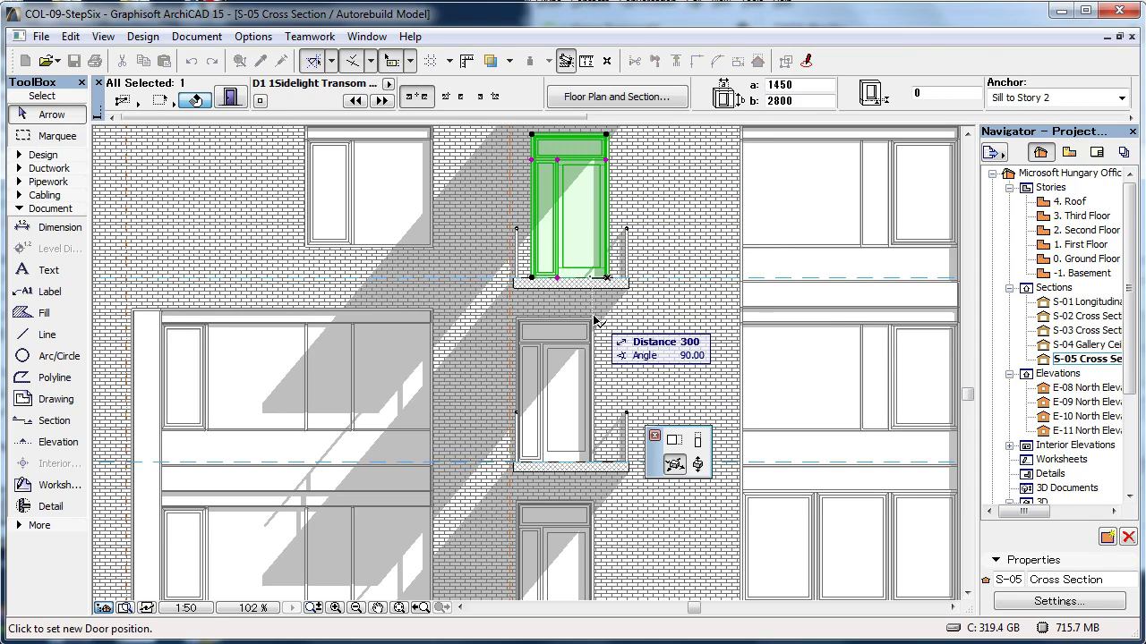
click(593, 320)
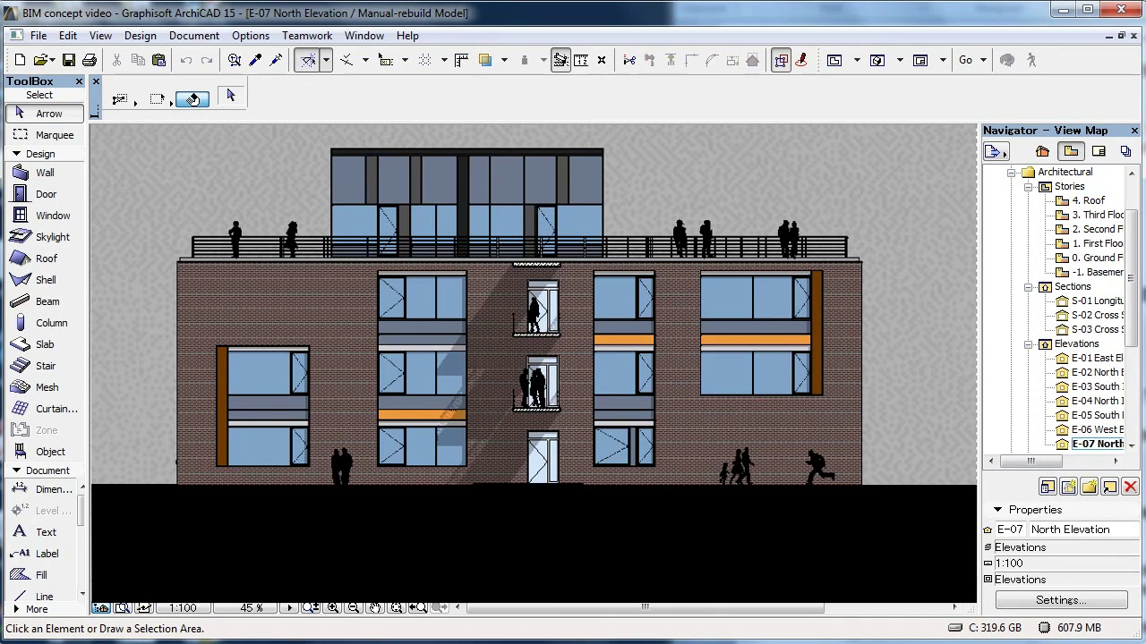
Open the E-06 West Elevation, 1 Ground Floor100, S-01 and S-02 views
double_click(1094, 432)
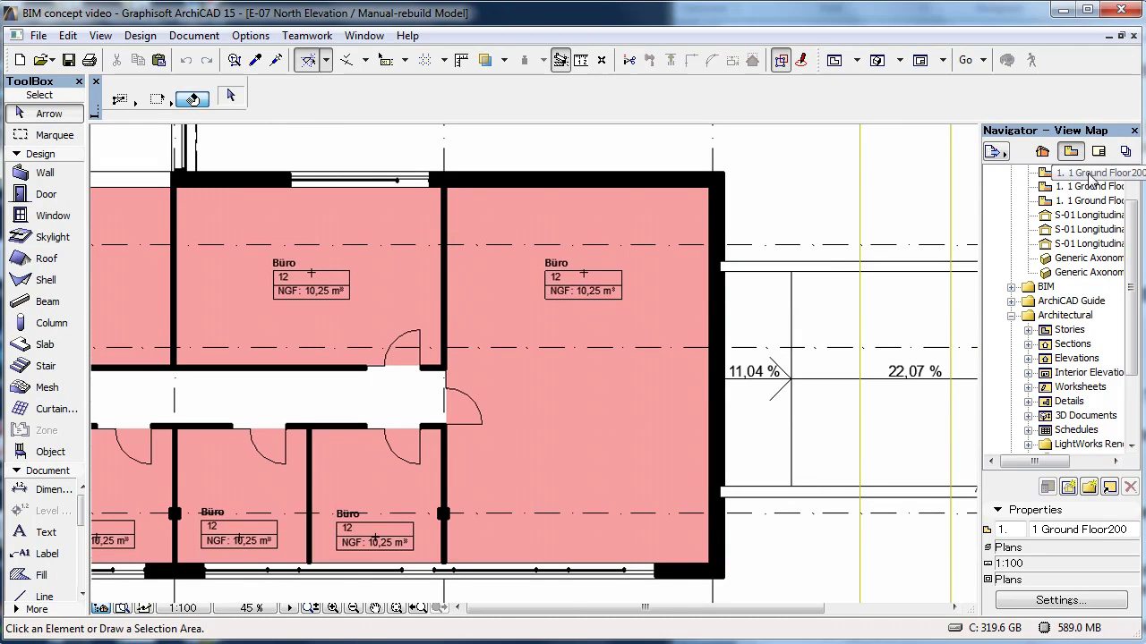
double_click(1084, 186)
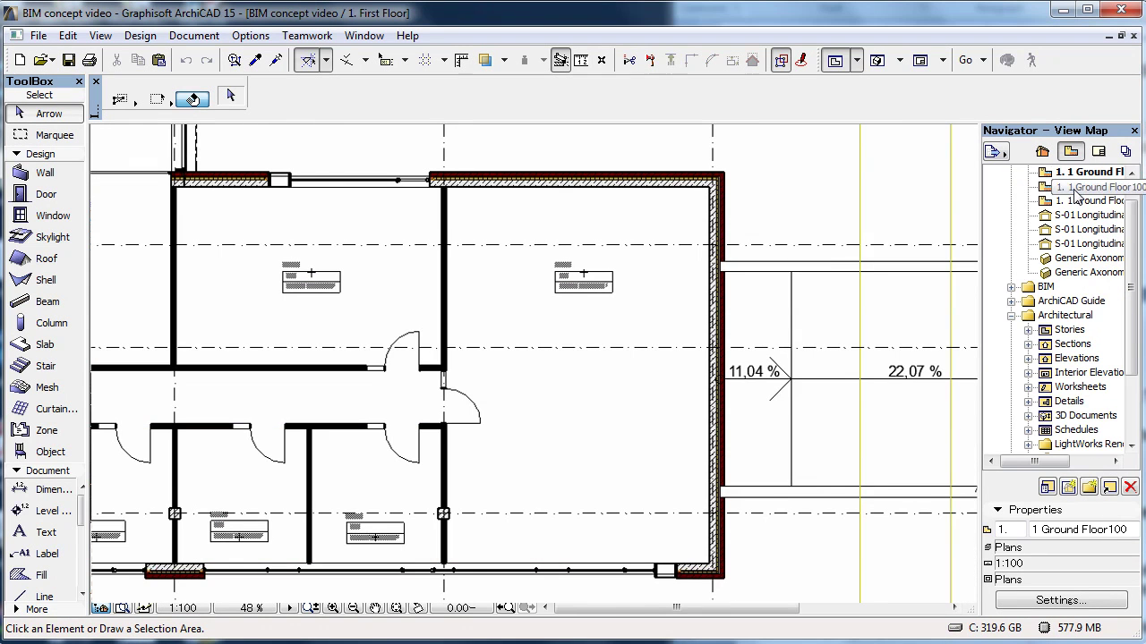
double_click(1079, 229)
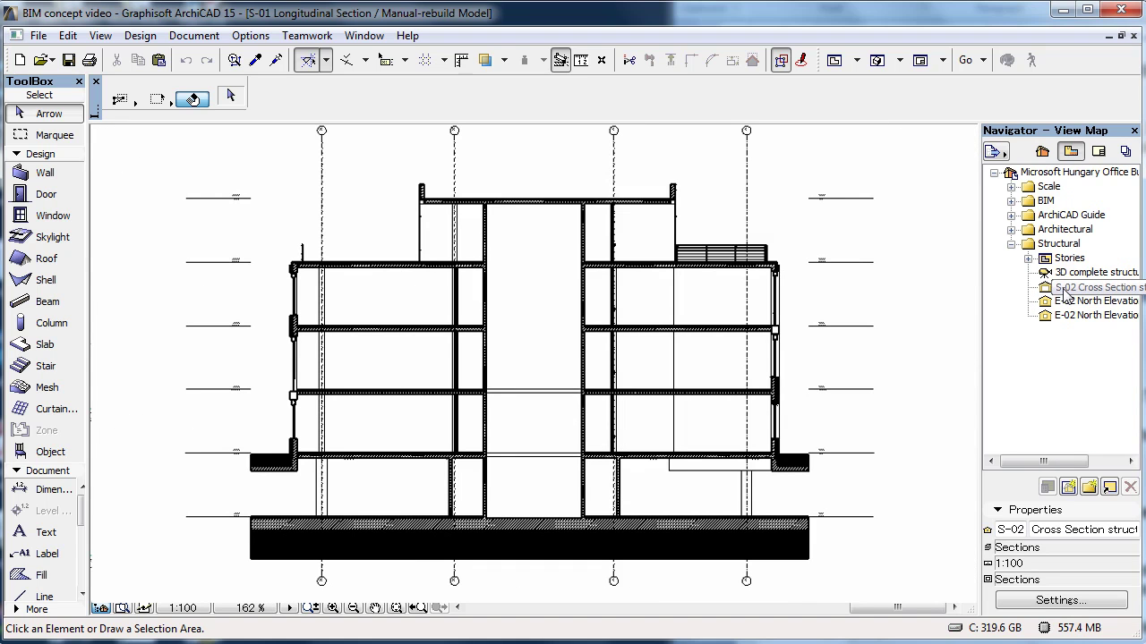
double_click(1063, 287)
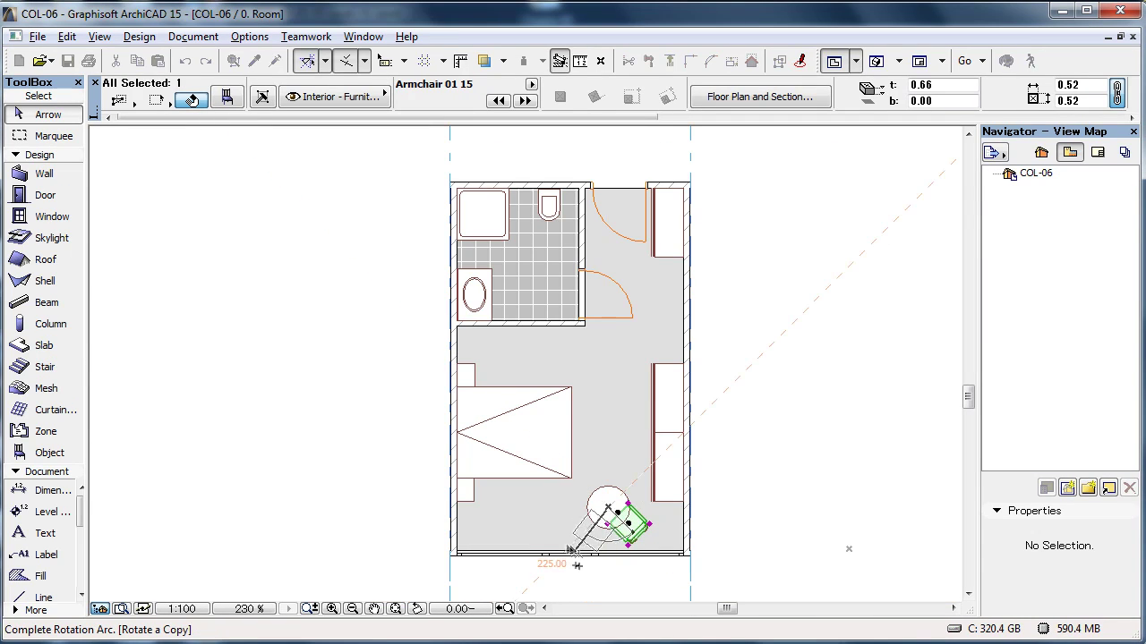
Place the rotated armchair copy, check it in 3D, and update the COL-06.pln hotlink
click(549, 544)
key(F3)
mouse_move(861, 251)
shift+middle_down()
mouse_move(813, 279)
mouse_move(544, 259)
mouse_move(268, 259)
shift+middle_up()
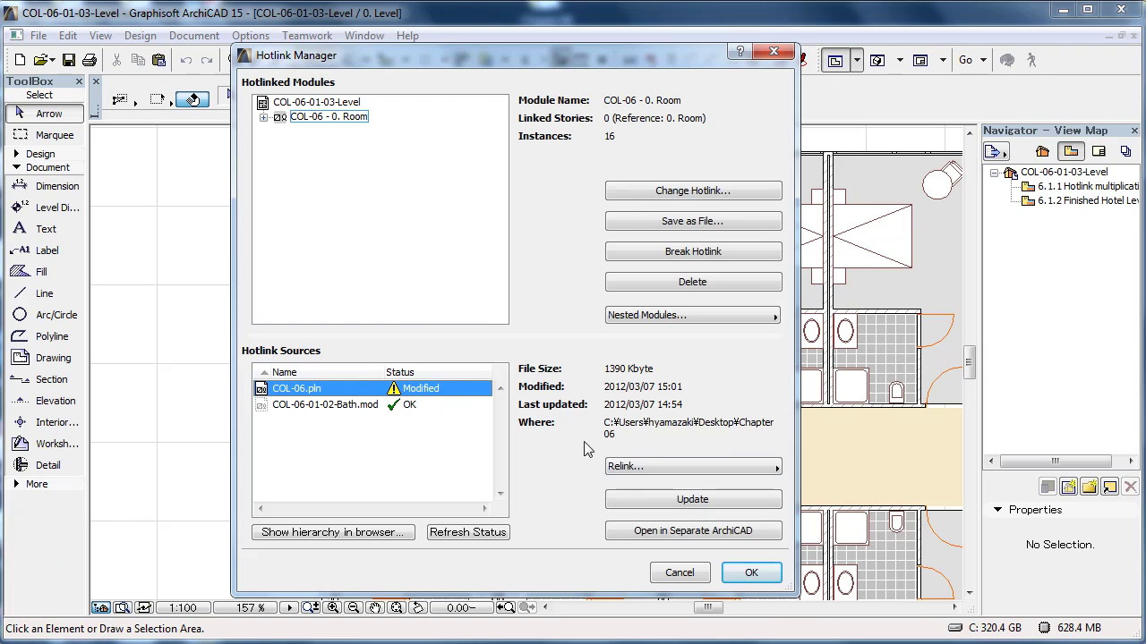
click(702, 505)
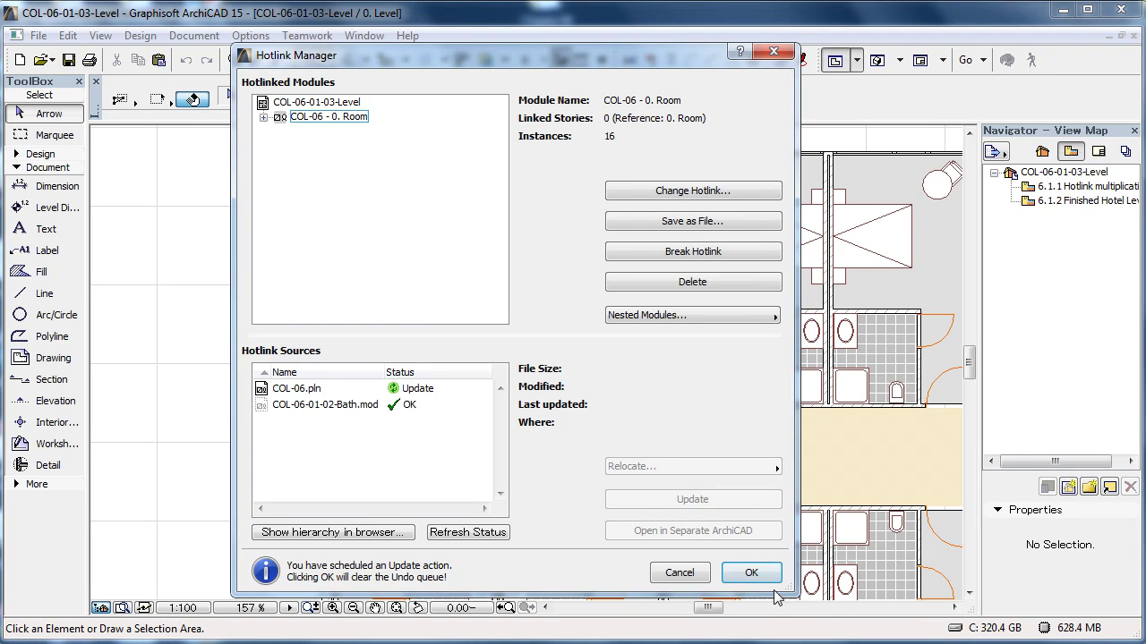
click(751, 574)
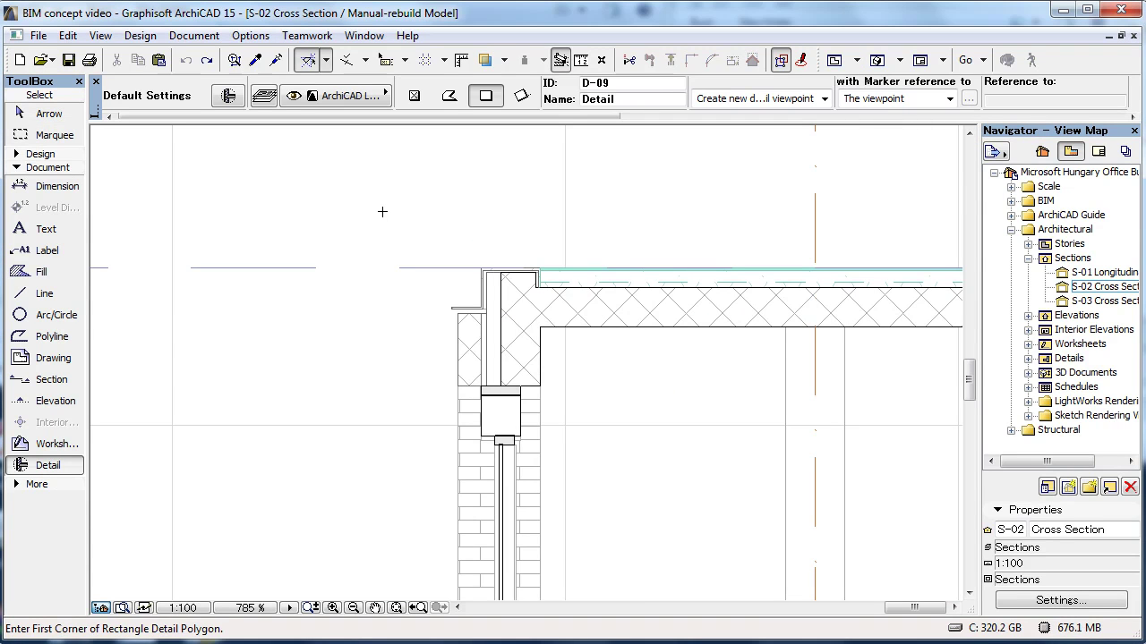
Draw the D-09 detail boundary and marker on S-02, then select the concrete block fill
click(382, 211)
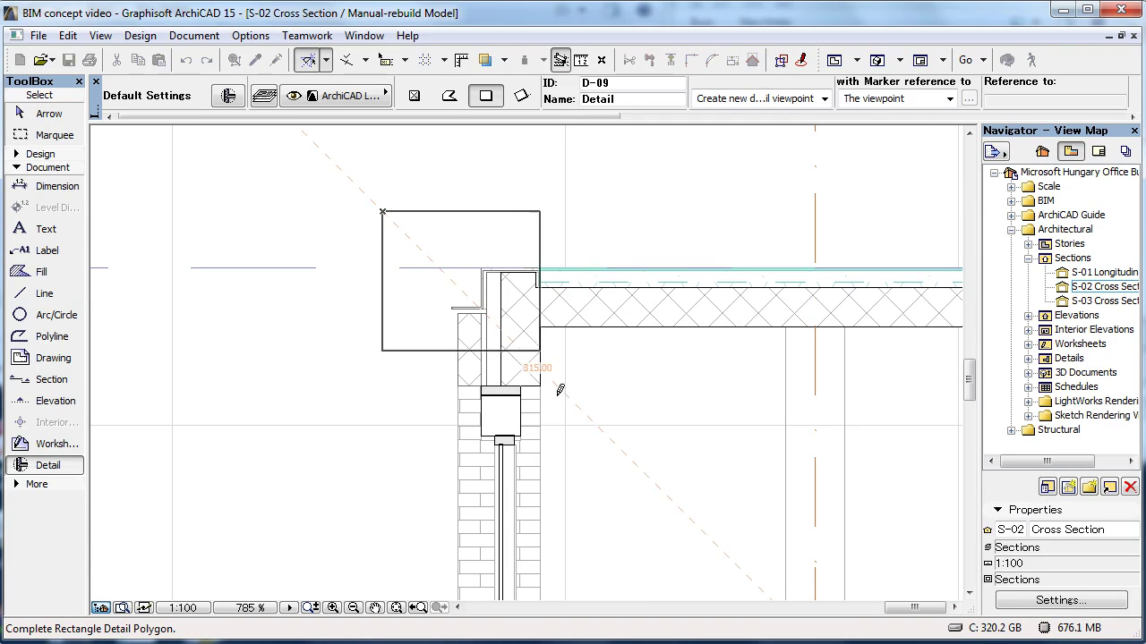
click(618, 550)
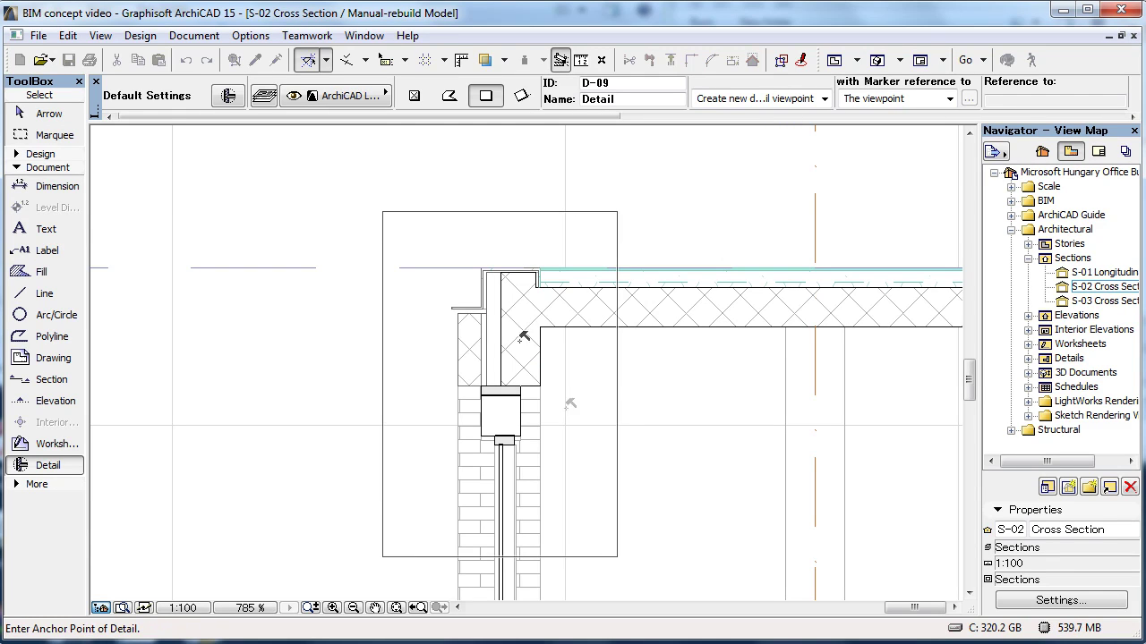
click(285, 232)
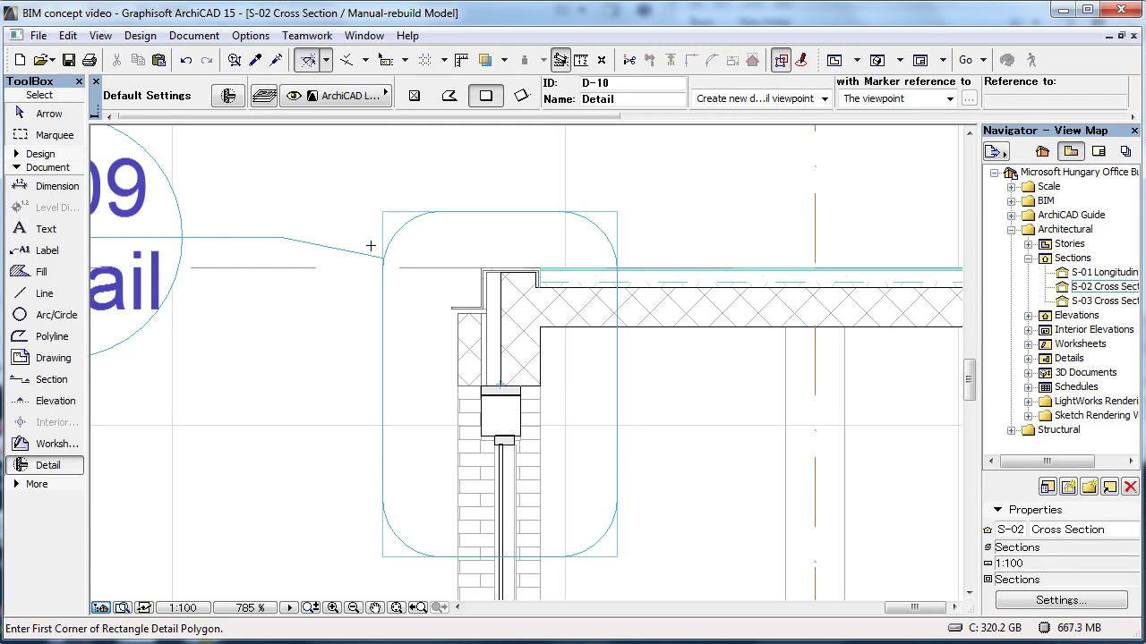
scroll(367, 245, down, 5)
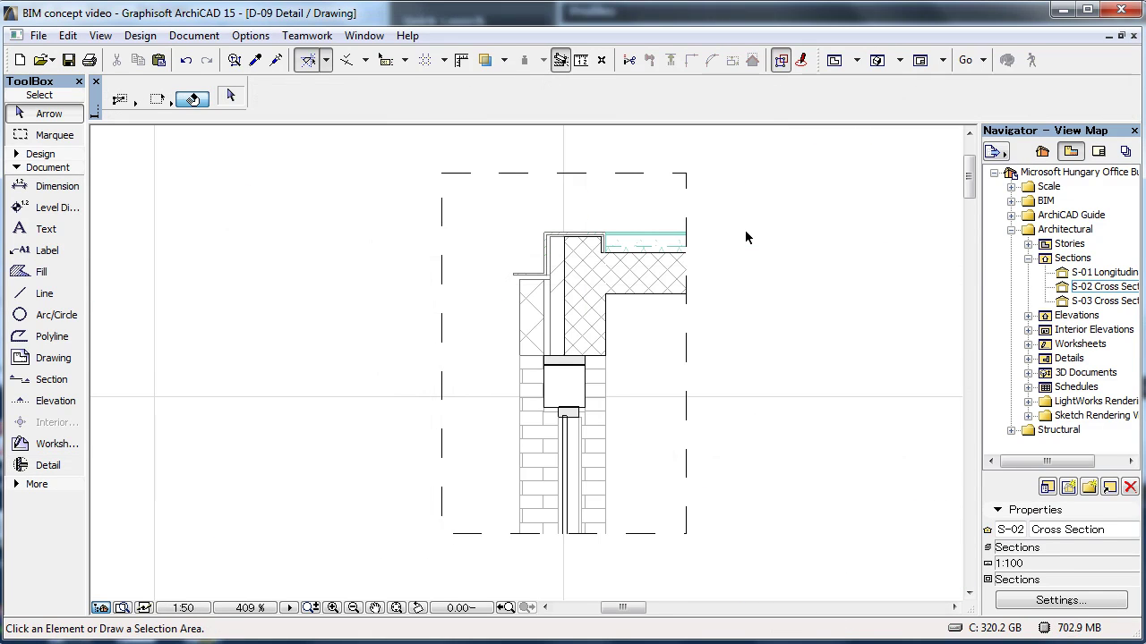
click(662, 279)
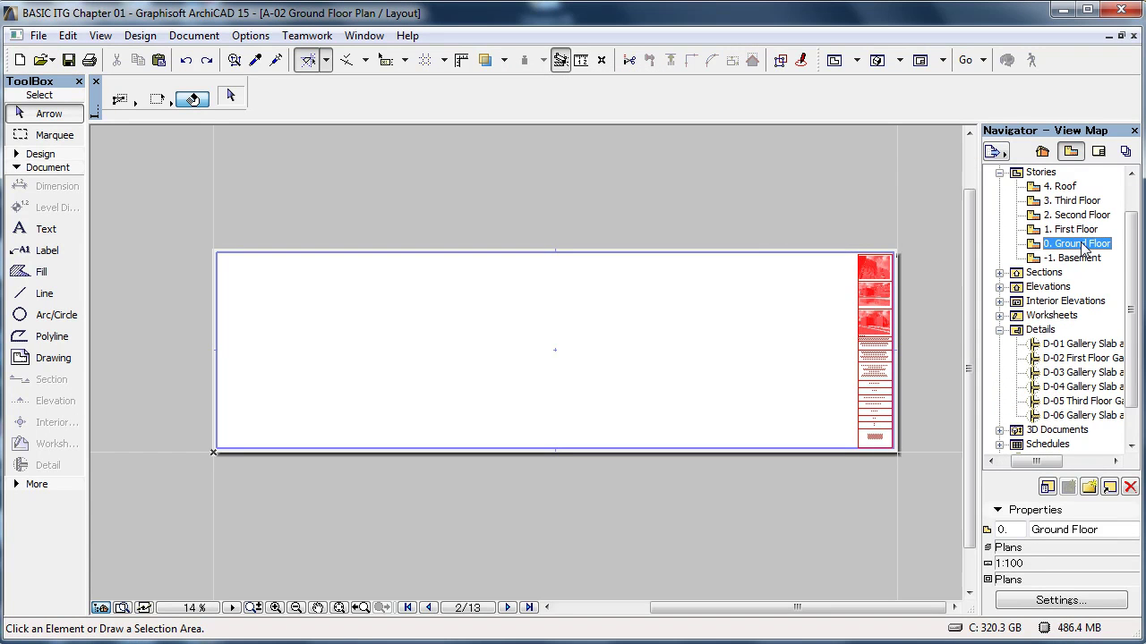
Place the Ground Floor plan on layout A-02, switch to A-09, and scroll the project info
drag(951, 273, 534, 354)
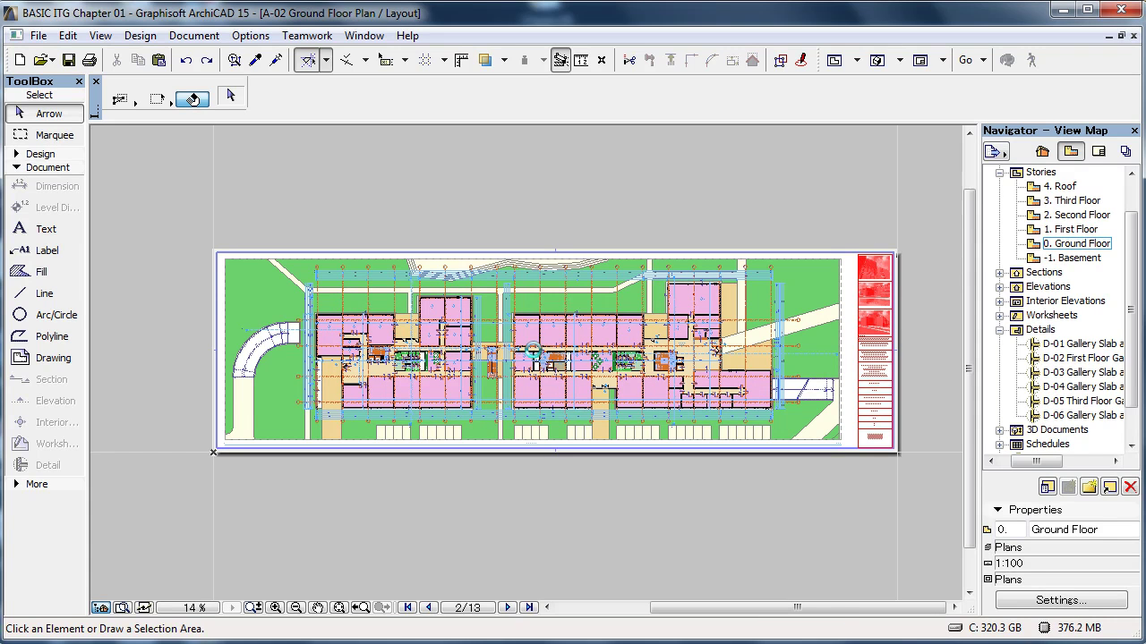
click(1041, 330)
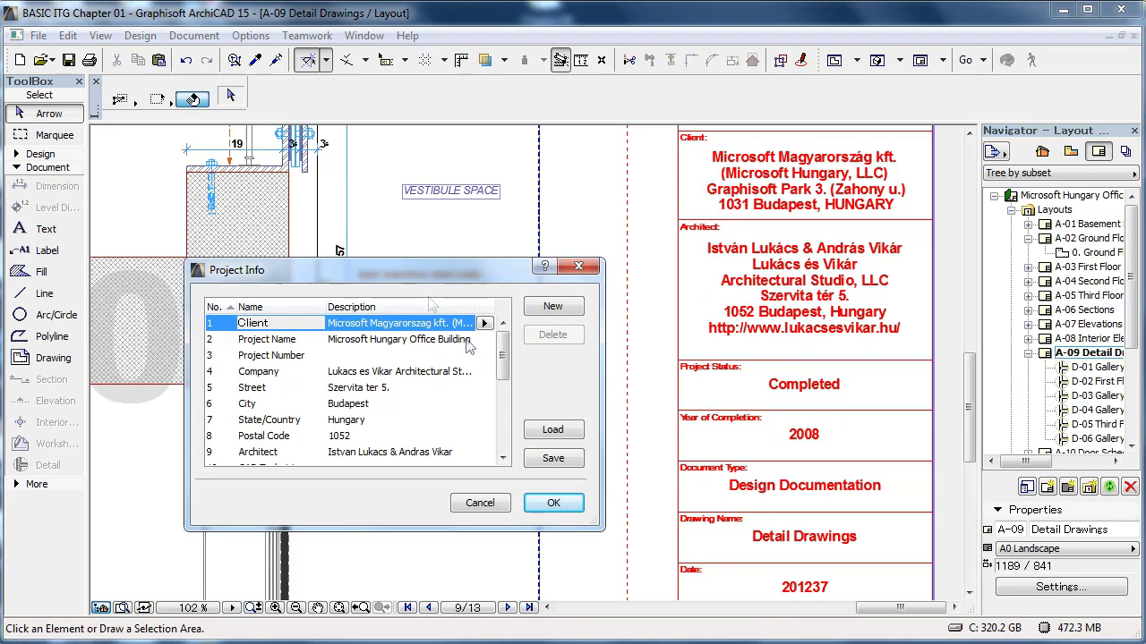
drag(500, 356, 499, 426)
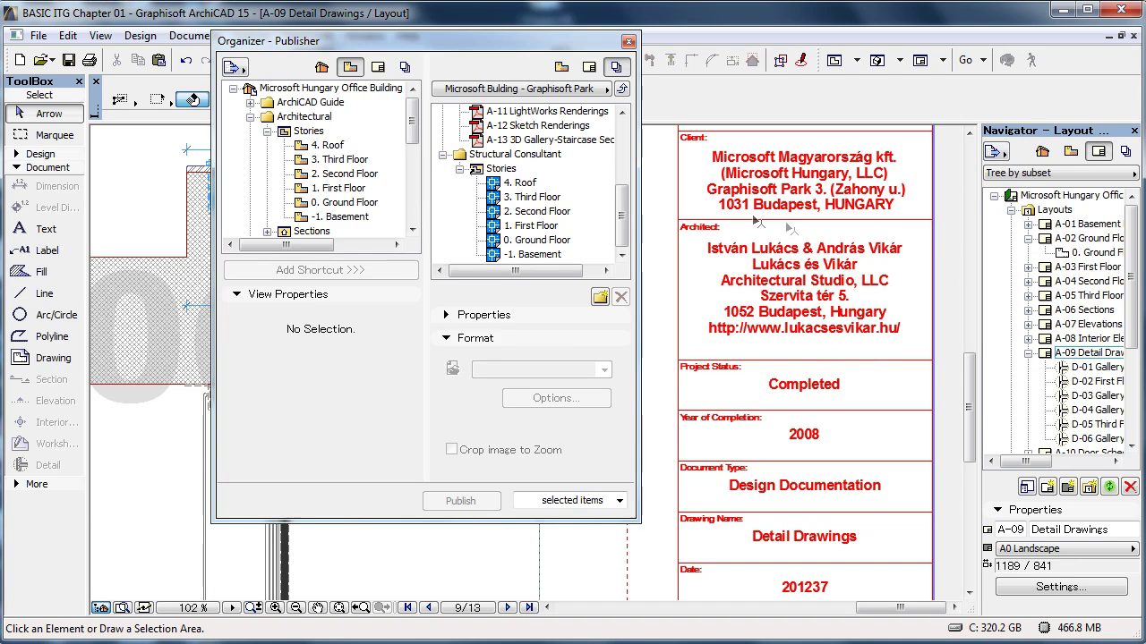
Publish the Structural Consultant Stories set, Roof to Basement, in DWG format
click(501, 168)
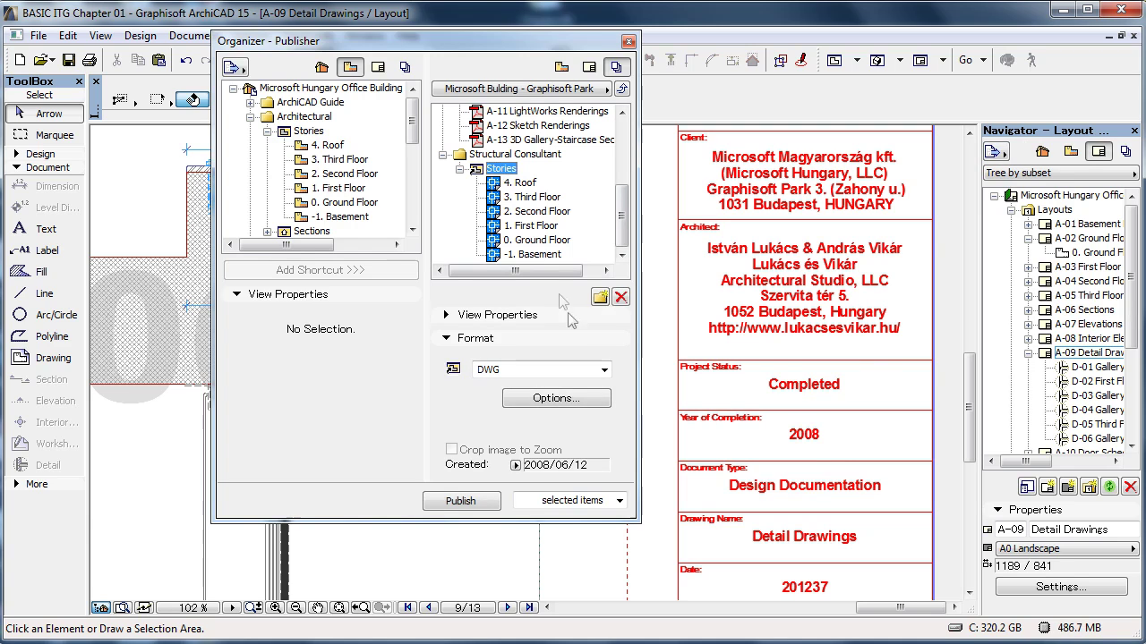
click(603, 369)
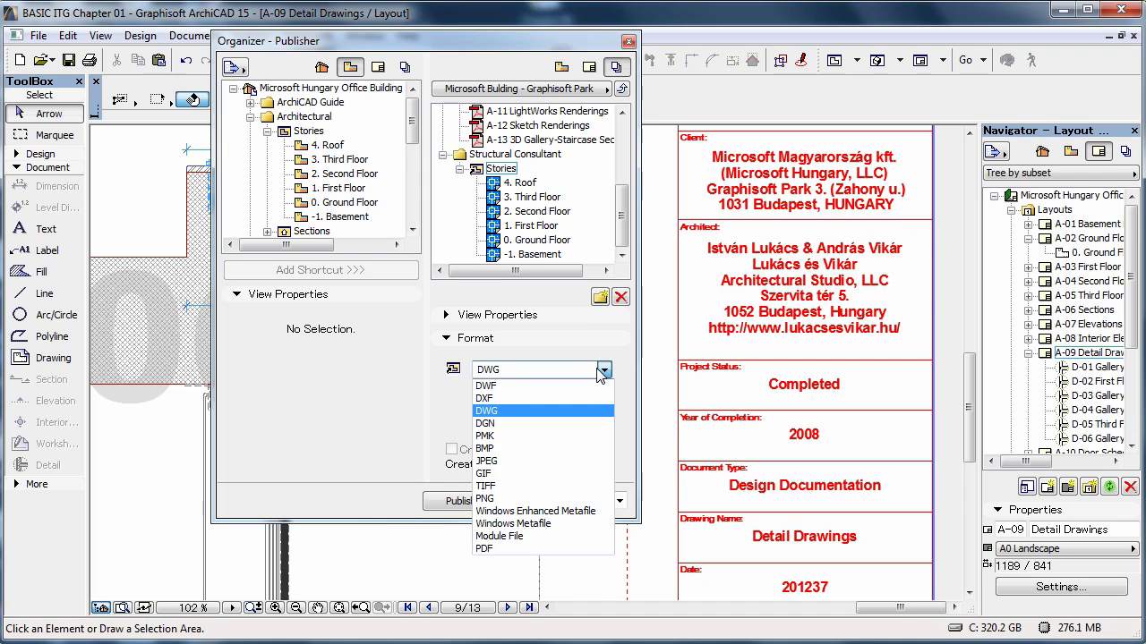
click(599, 376)
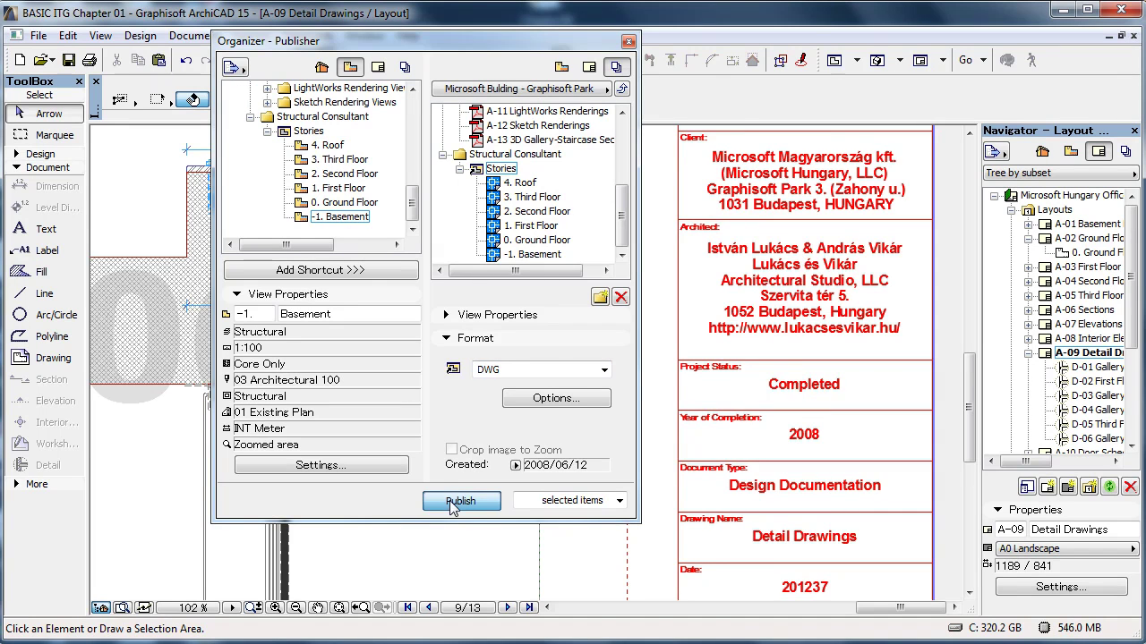
click(459, 502)
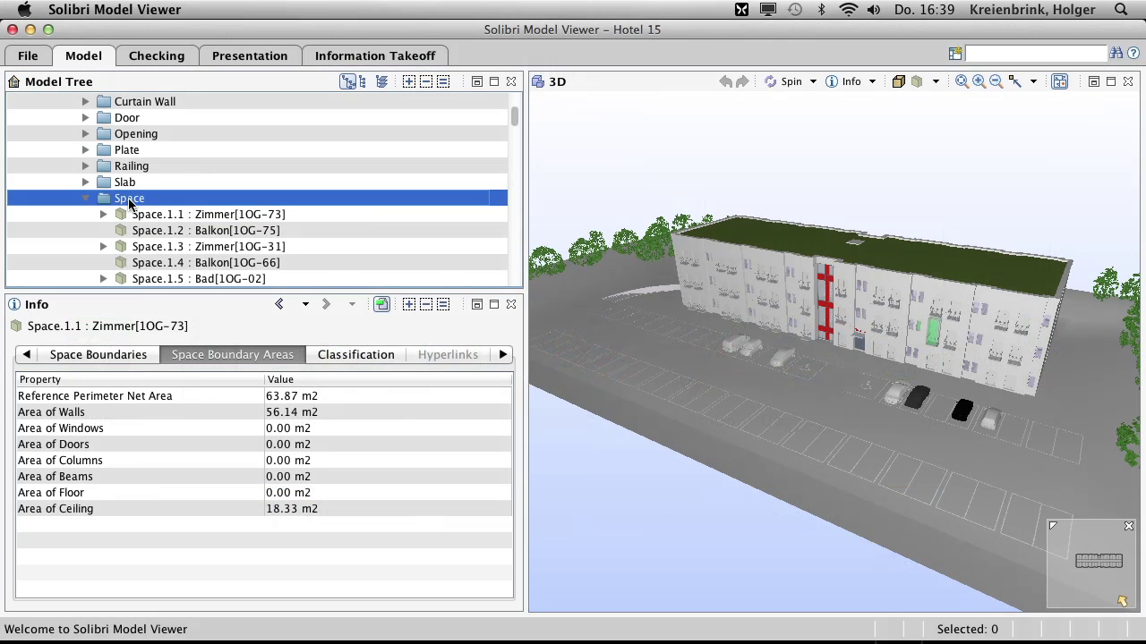
Isolate the Space folder's 424 space volumes in the 3D view and zoom in
right_click(129, 197)
click(177, 273)
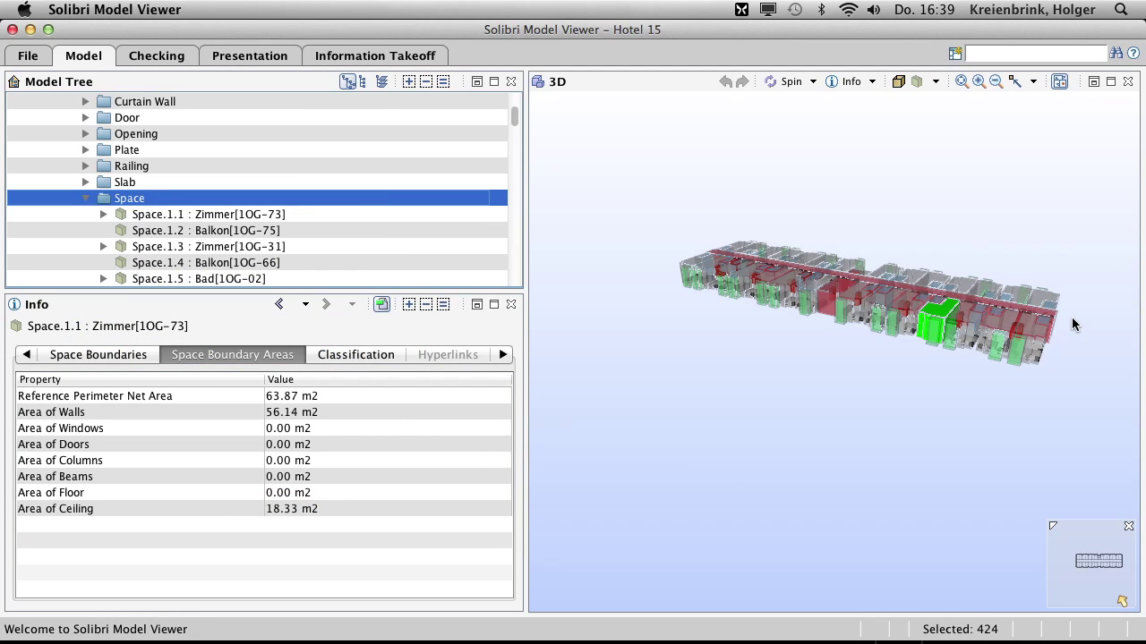
scroll(895, 305, up, 1)
scroll(895, 304, up, 2)
scroll(922, 319, up, 3)
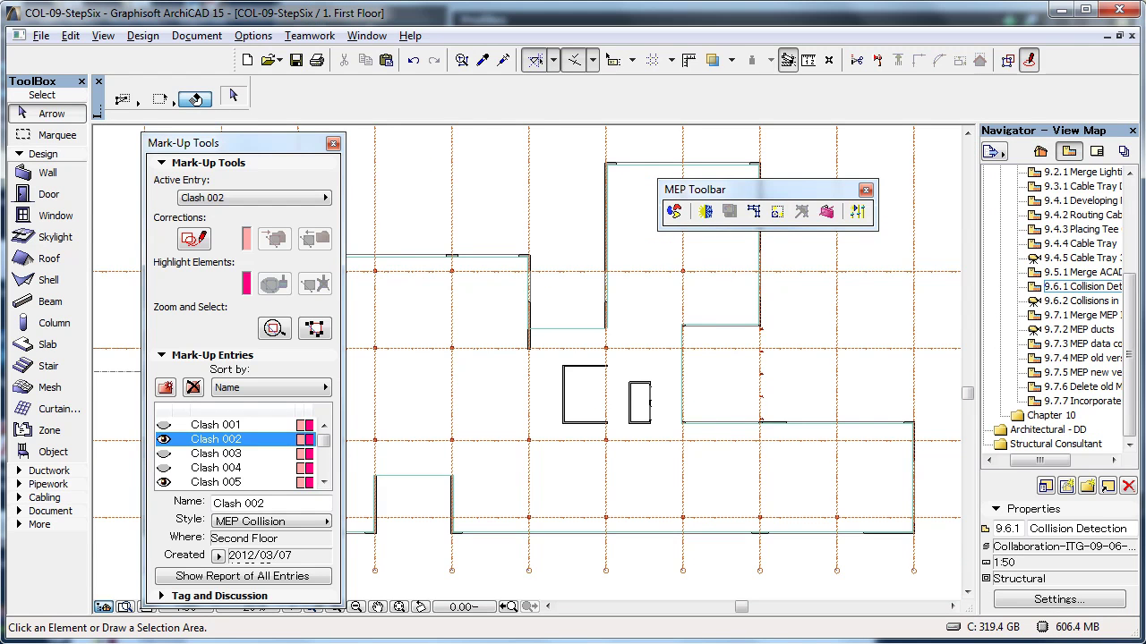
Step down the clash list to Clash 003, highlighting its clashing duct in 3D
key(Down)
key(Down)
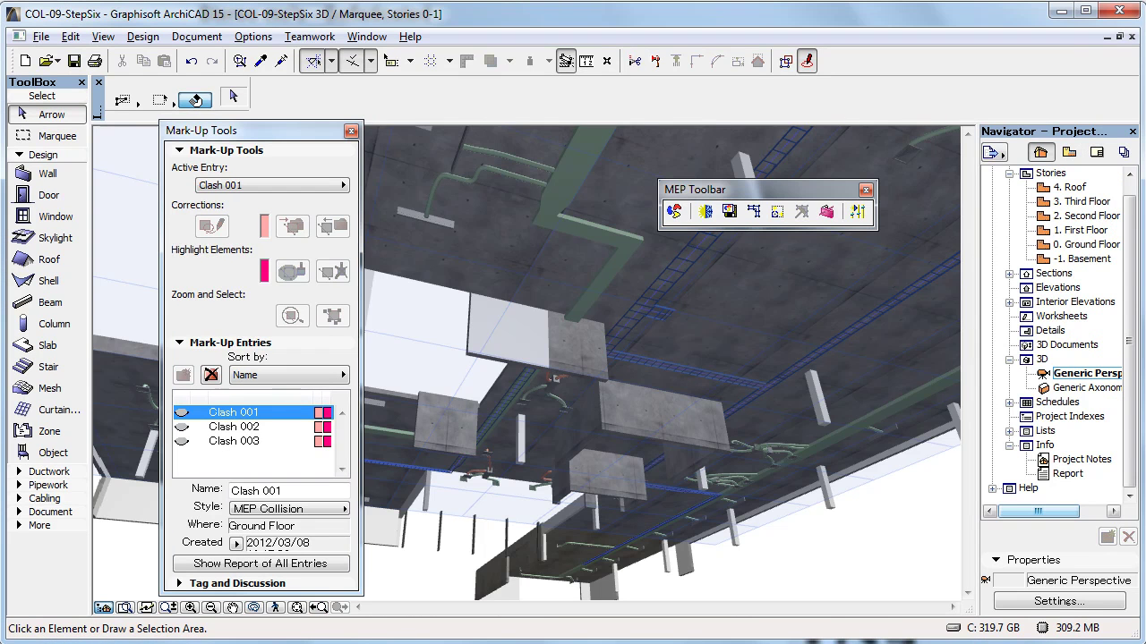
key(Down)
key(Down)
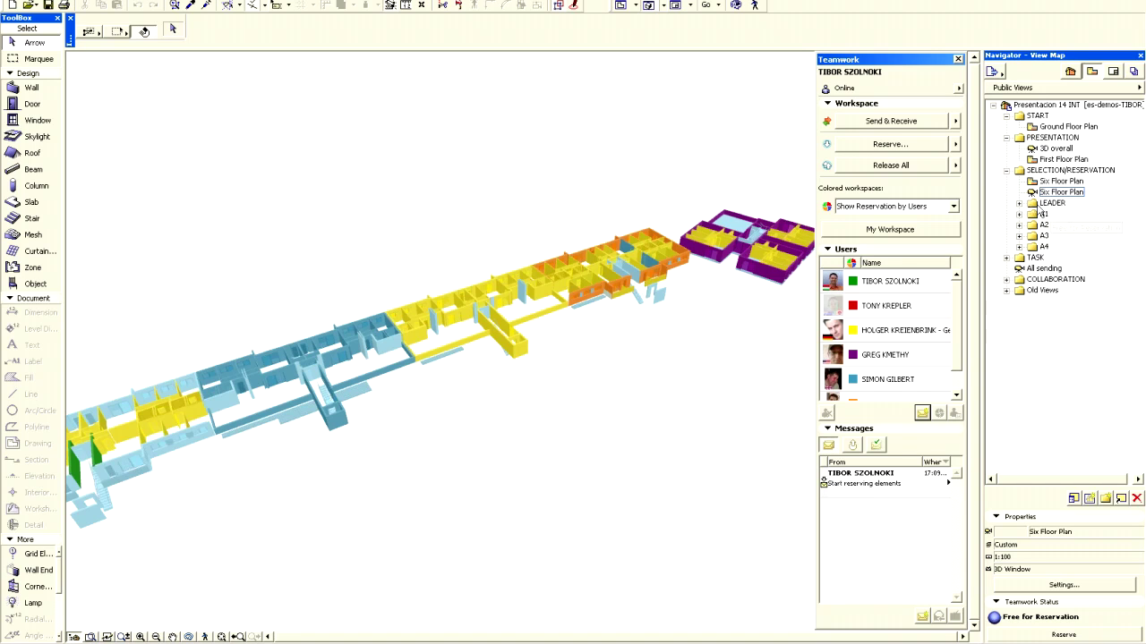
Expand the LEADER folder of views
click(1019, 203)
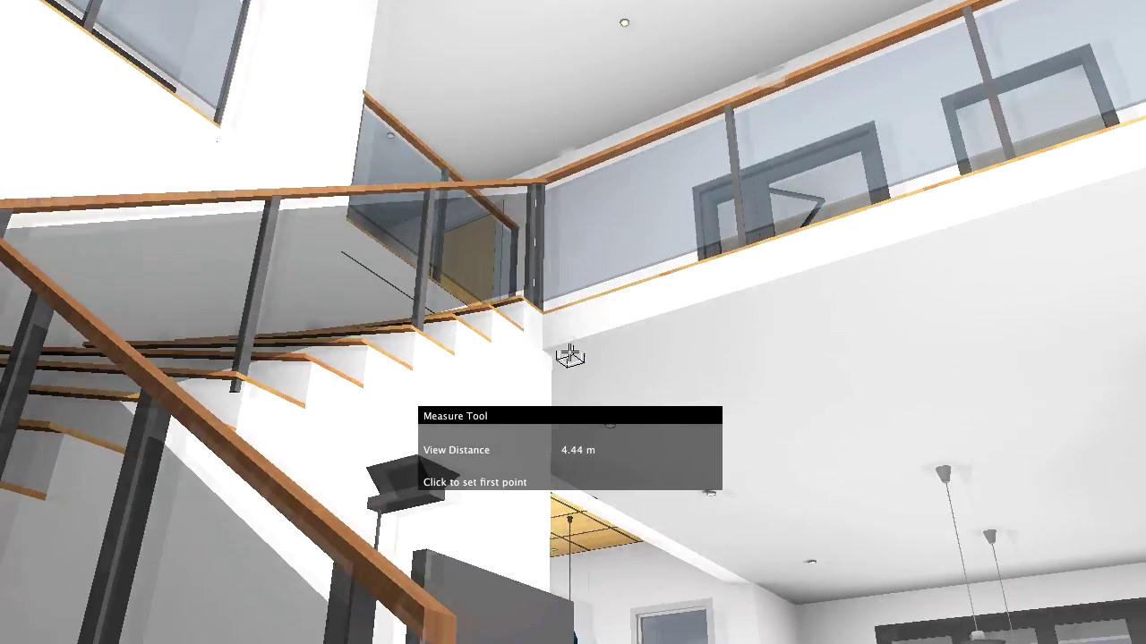
Set the first measurement point inside the stair hall
click(574, 350)
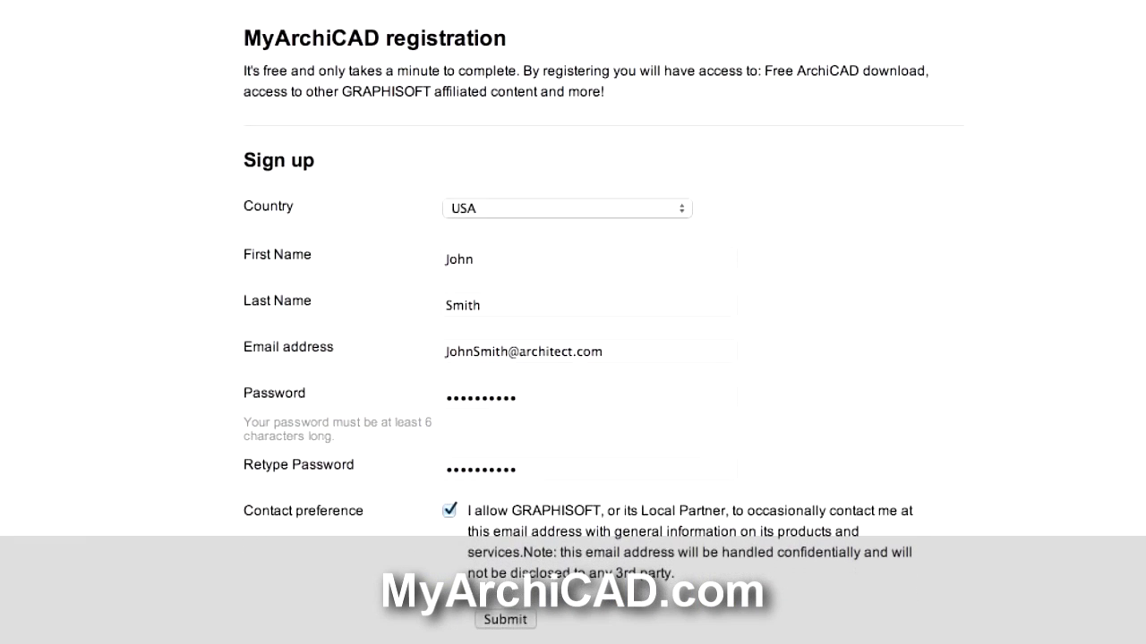
Submit the completed MyArchiCAD registration form
click(505, 615)
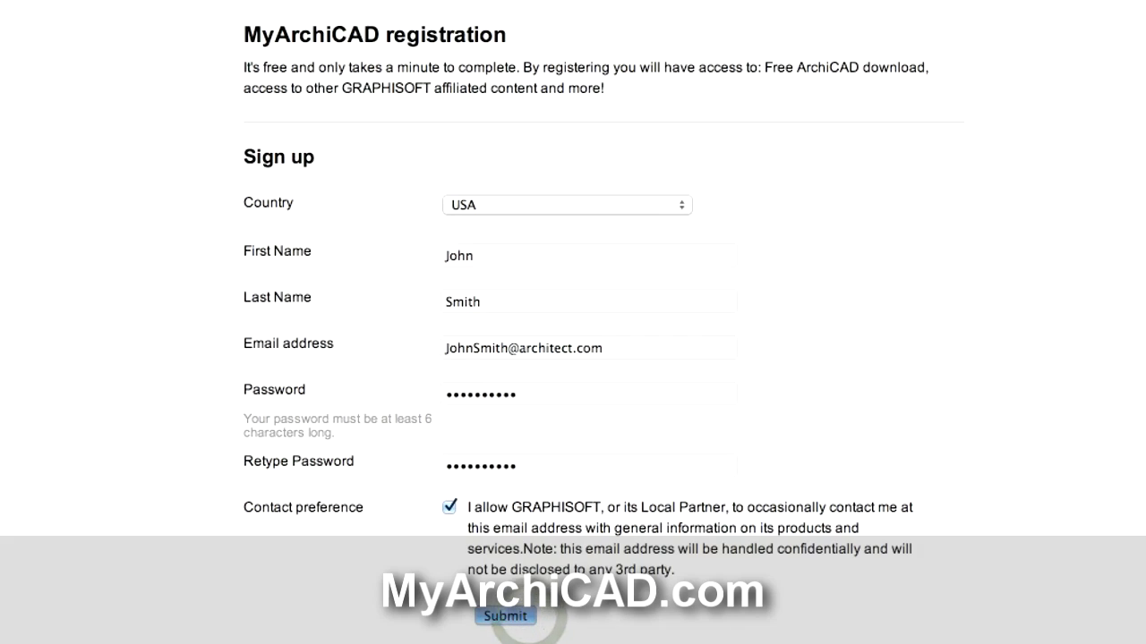